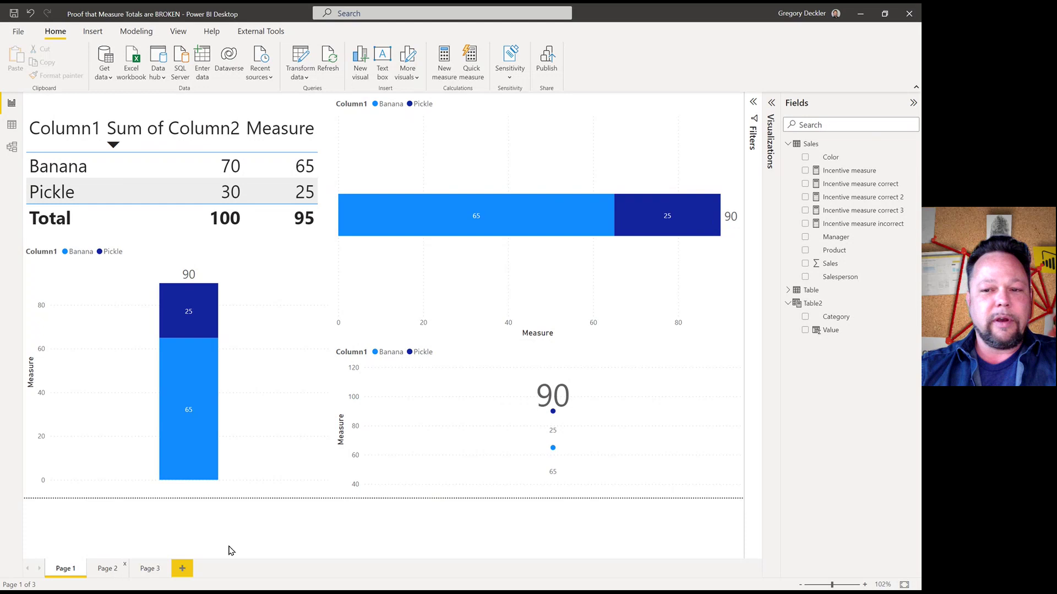
pyautogui.click(813, 305)
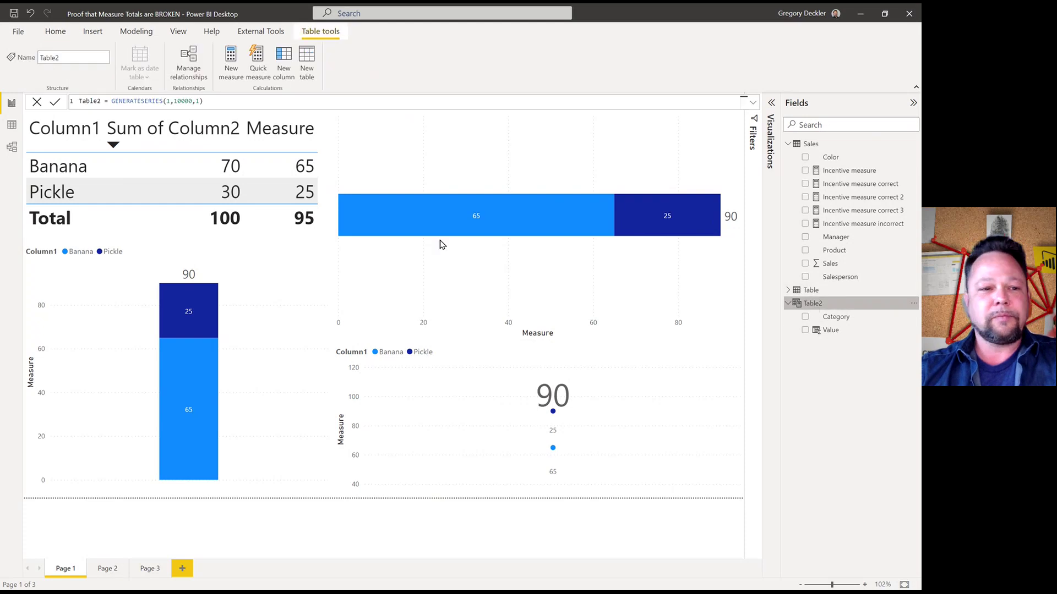
pyautogui.click(12, 131)
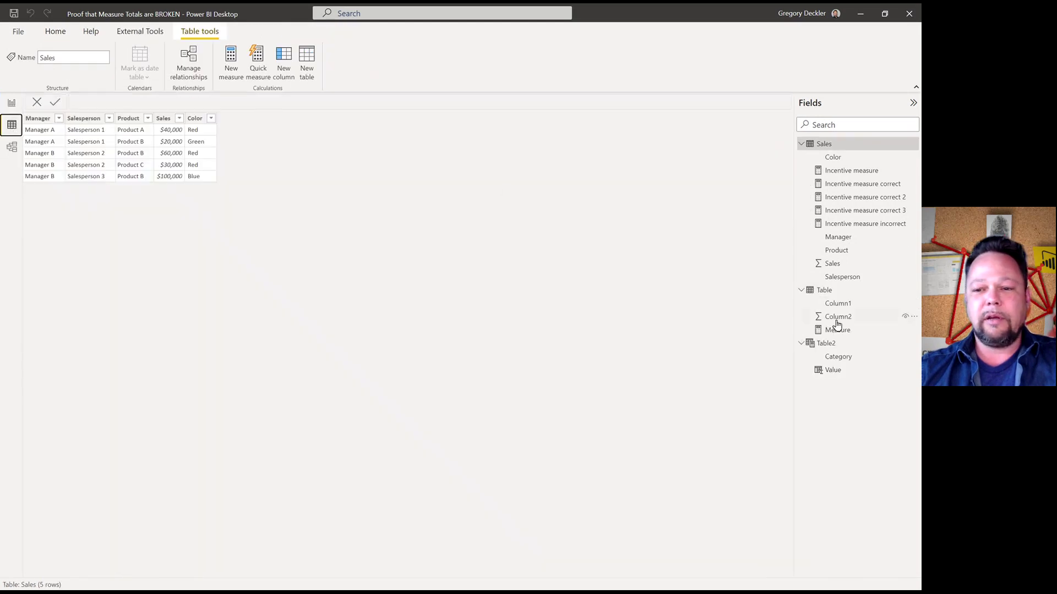
pyautogui.click(825, 356)
pyautogui.click(822, 345)
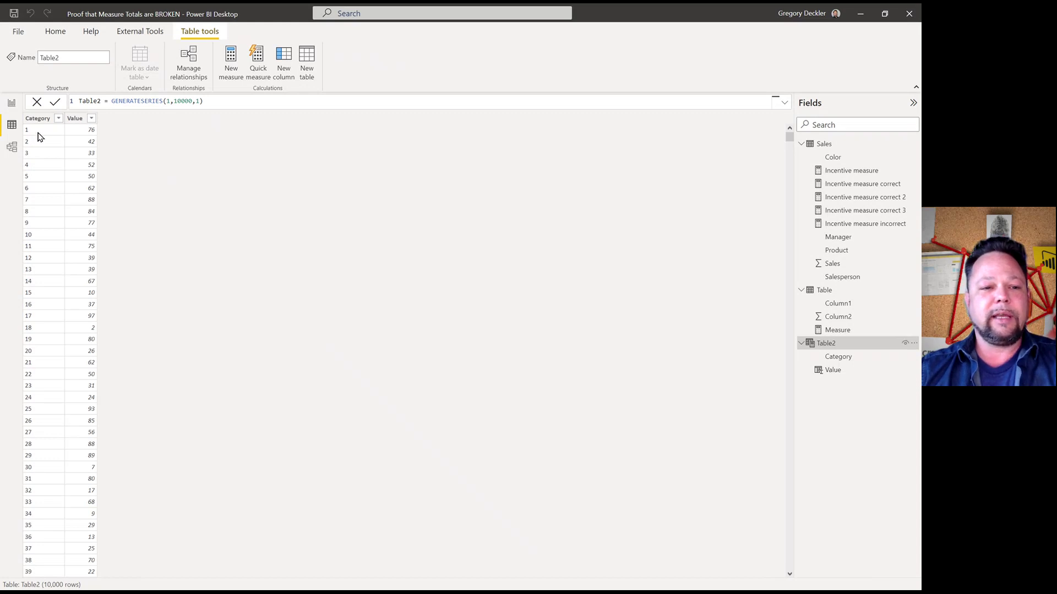
pyautogui.click(76, 118)
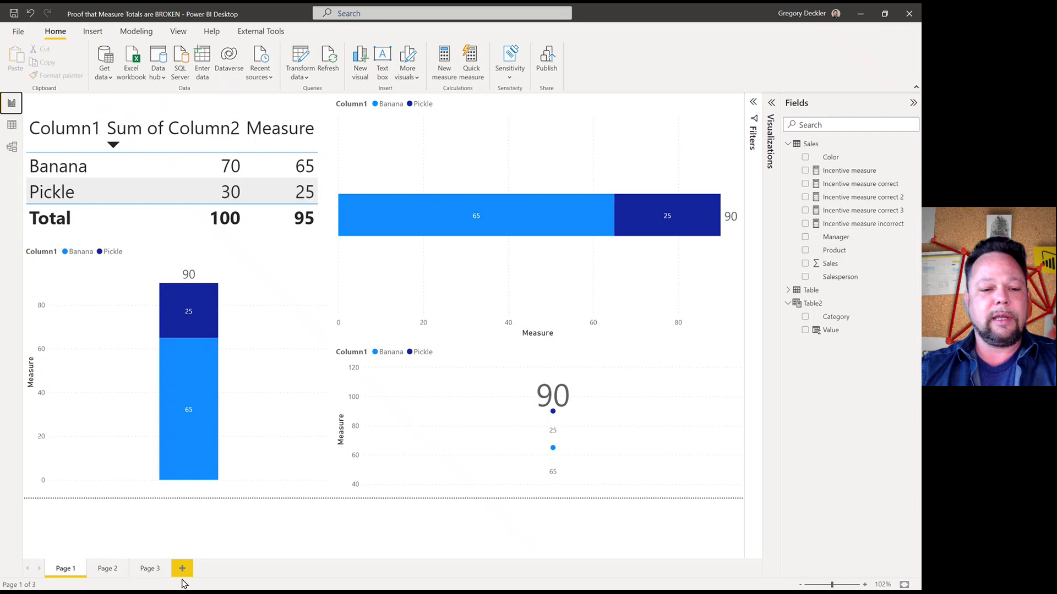
# Step: Switch to Page 2 and select its Sum of Value by Category stacked bar chart, which totals 3195
pyautogui.click(109, 568)
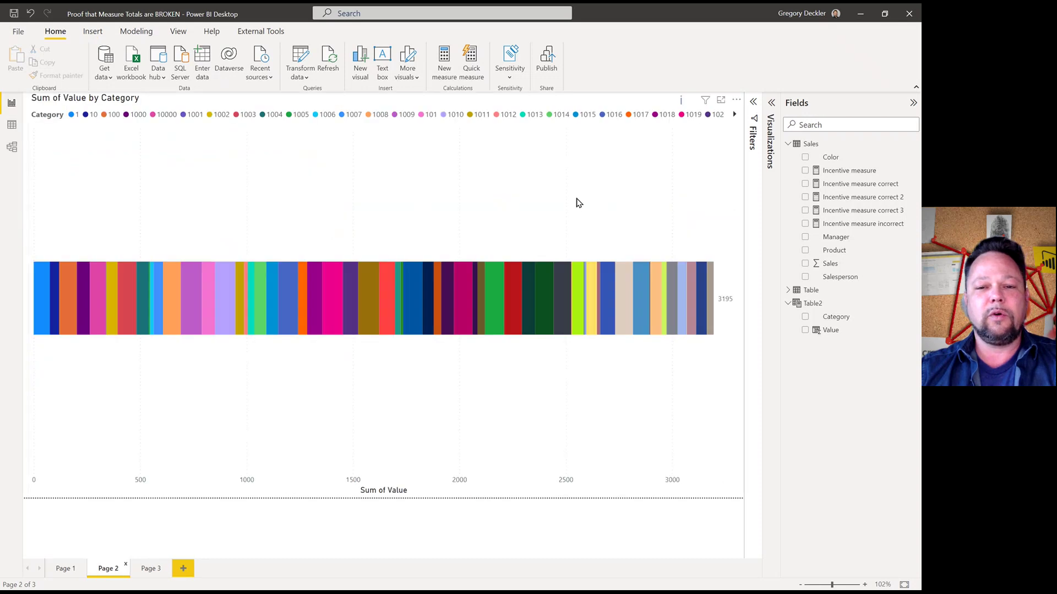
pyautogui.click(578, 202)
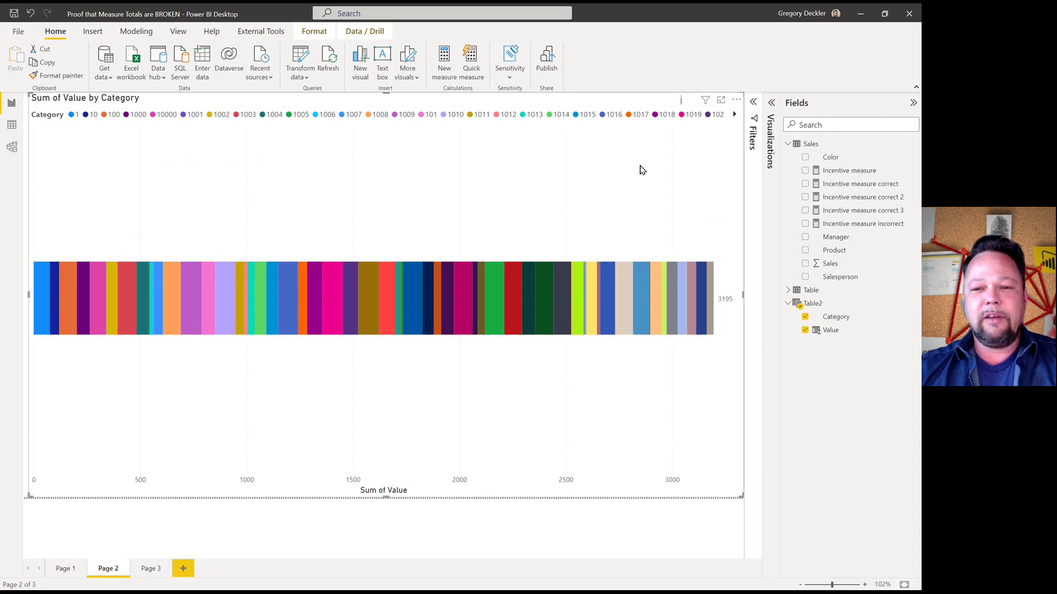
pyautogui.moveTo(682, 105)
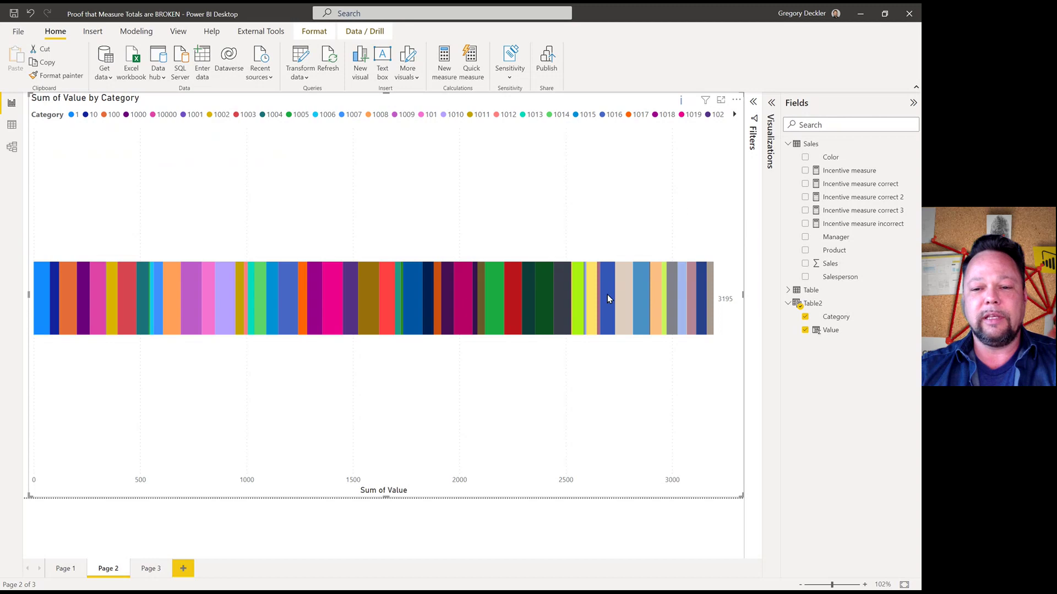
pyautogui.moveTo(608, 298)
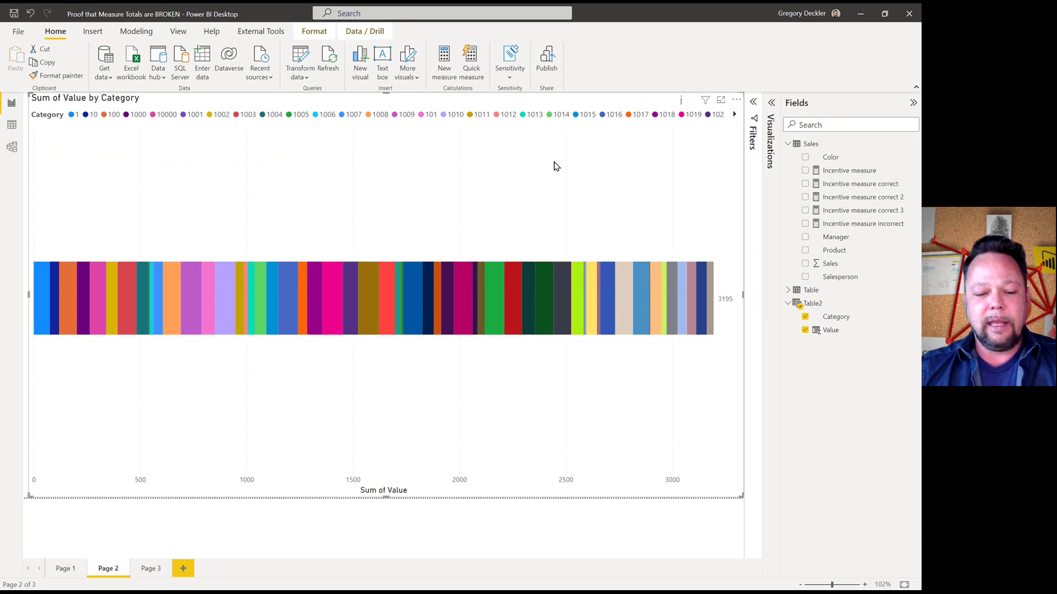
# Step: Show the bar chart's Format visual options, review the 5-row Sales table data, then return to the report
pyautogui.click(771, 113)
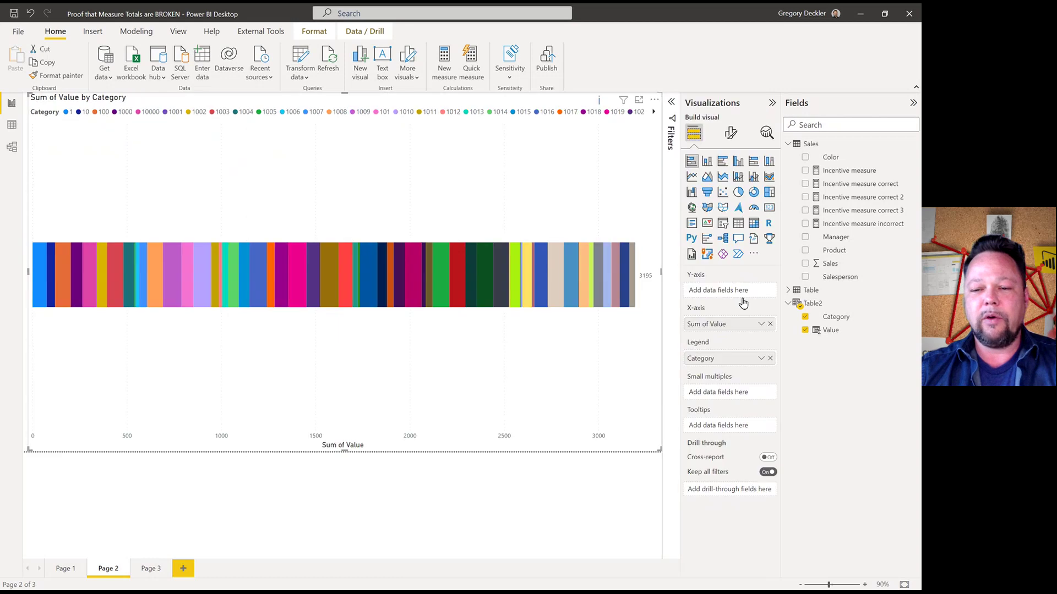
pyautogui.click(730, 133)
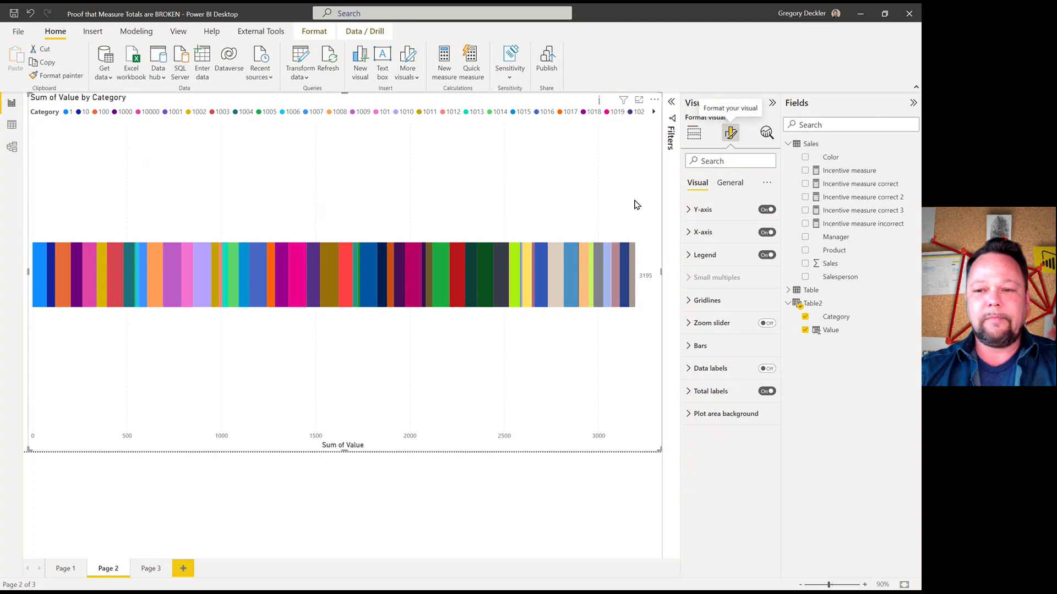
pyautogui.click(12, 125)
pyautogui.click(822, 144)
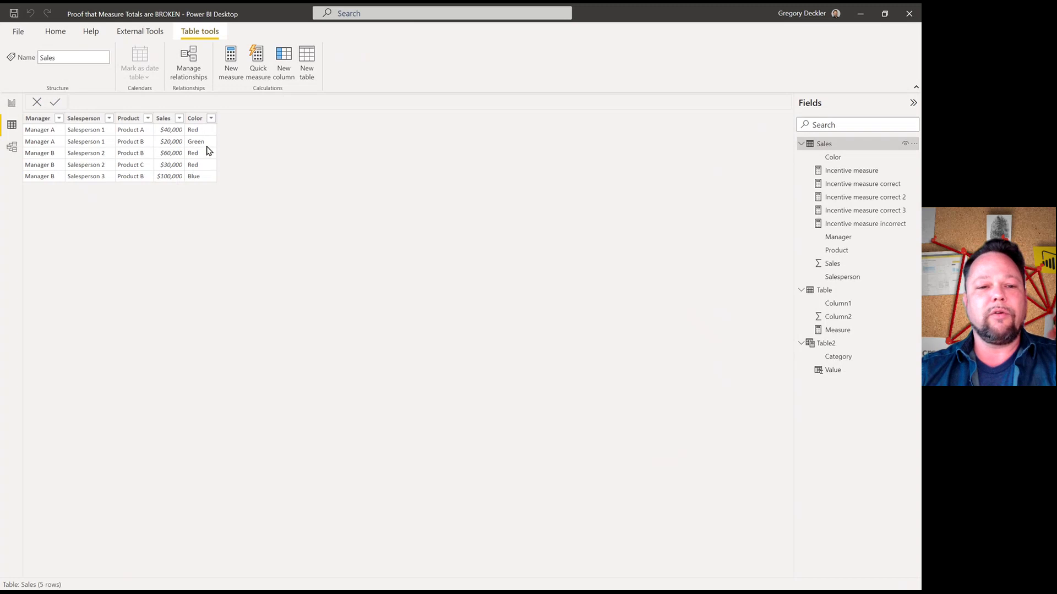
pyautogui.click(11, 105)
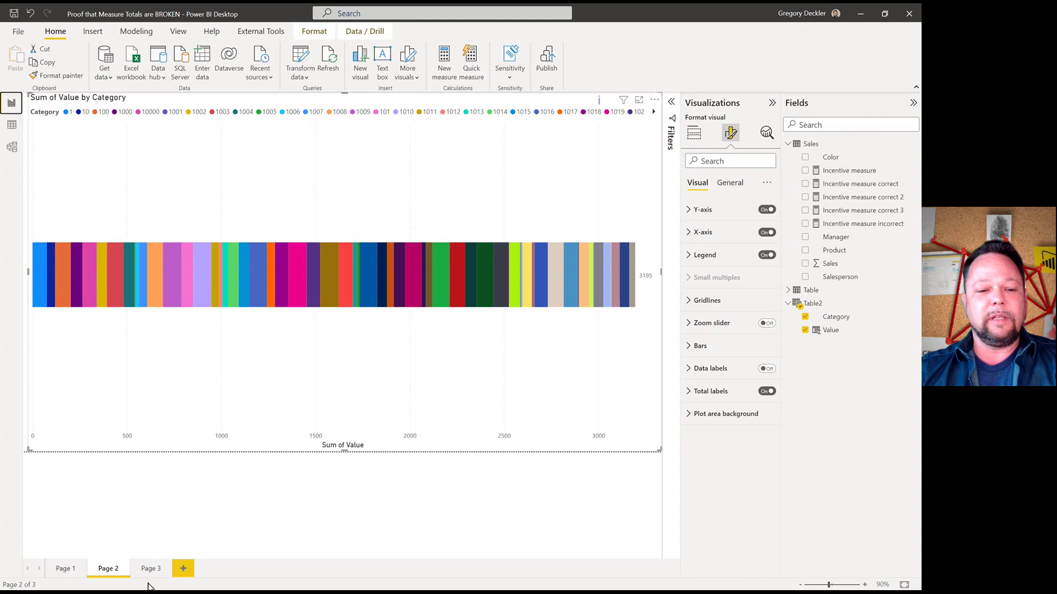
# Step: On Page 3, display the Incentive measure incorrect formula and highlight its >80000 condition and 5% result
pyautogui.click(161, 570)
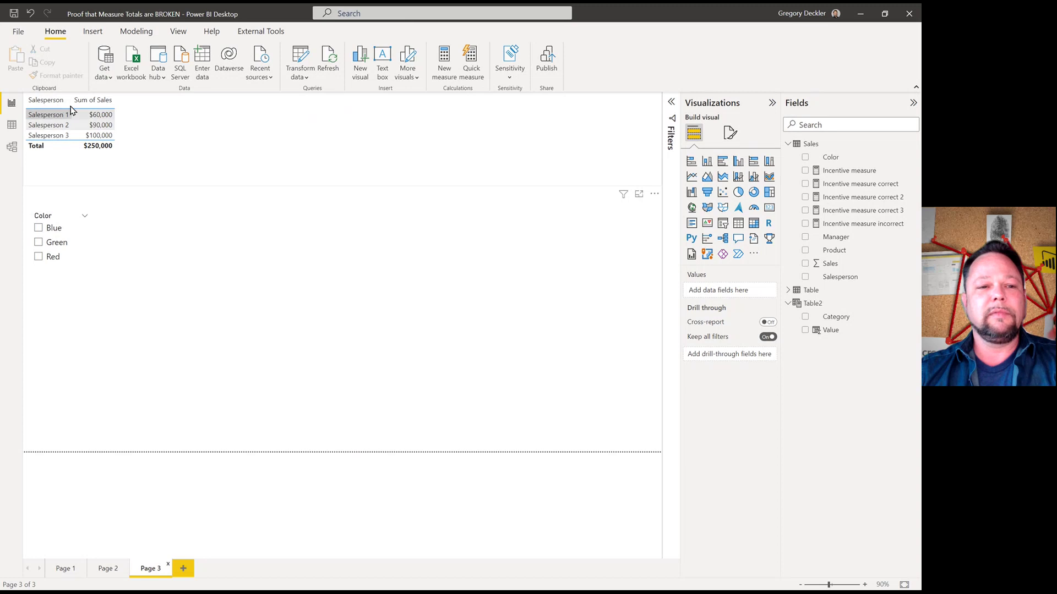
pyautogui.click(870, 231)
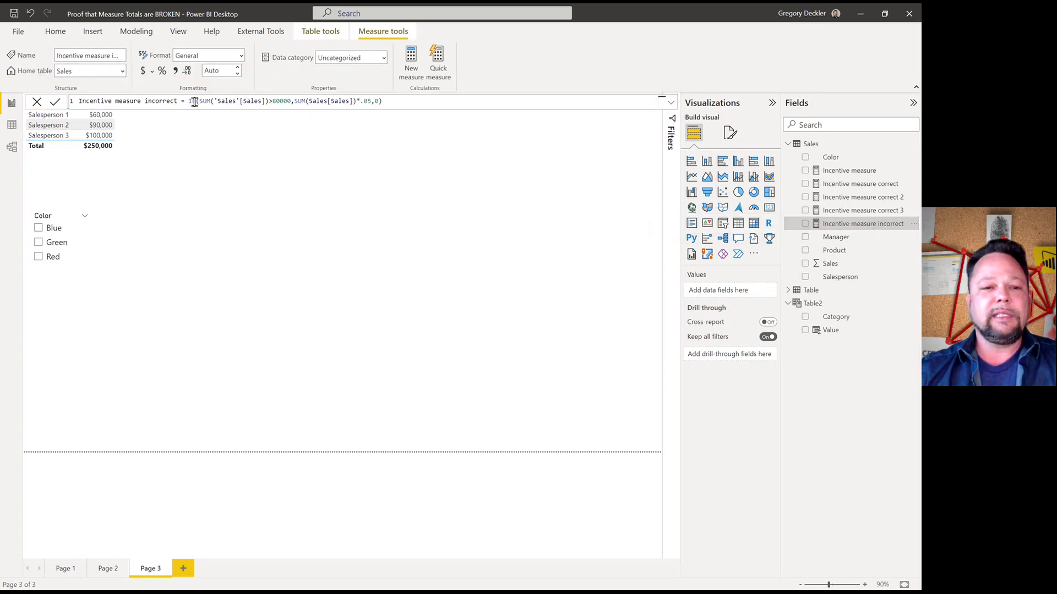
pyautogui.moveTo(200, 101); pyautogui.dragTo(270, 102)
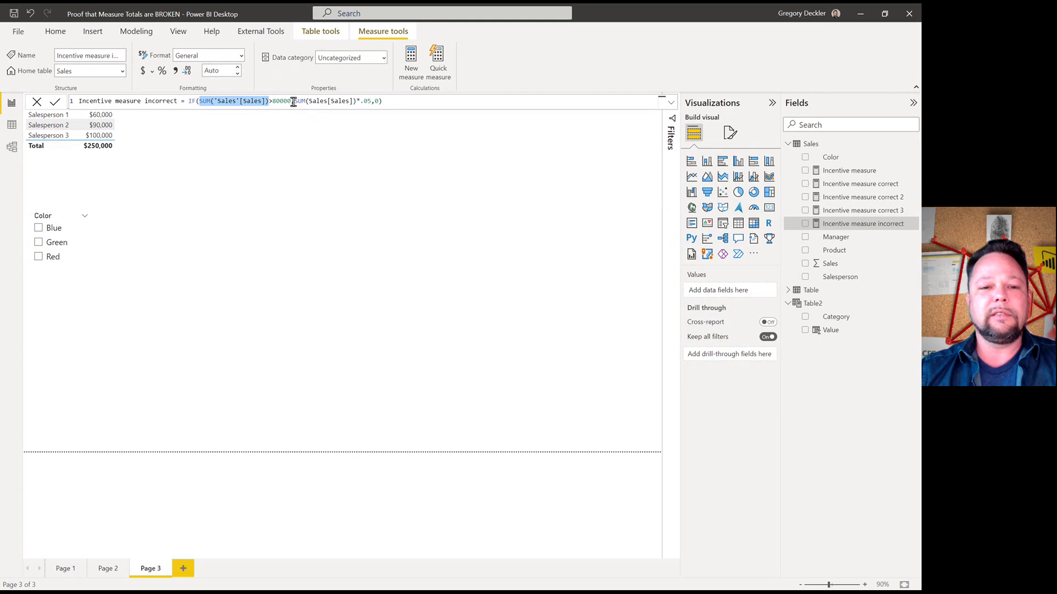
pyautogui.moveTo(294, 101); pyautogui.dragTo(372, 101)
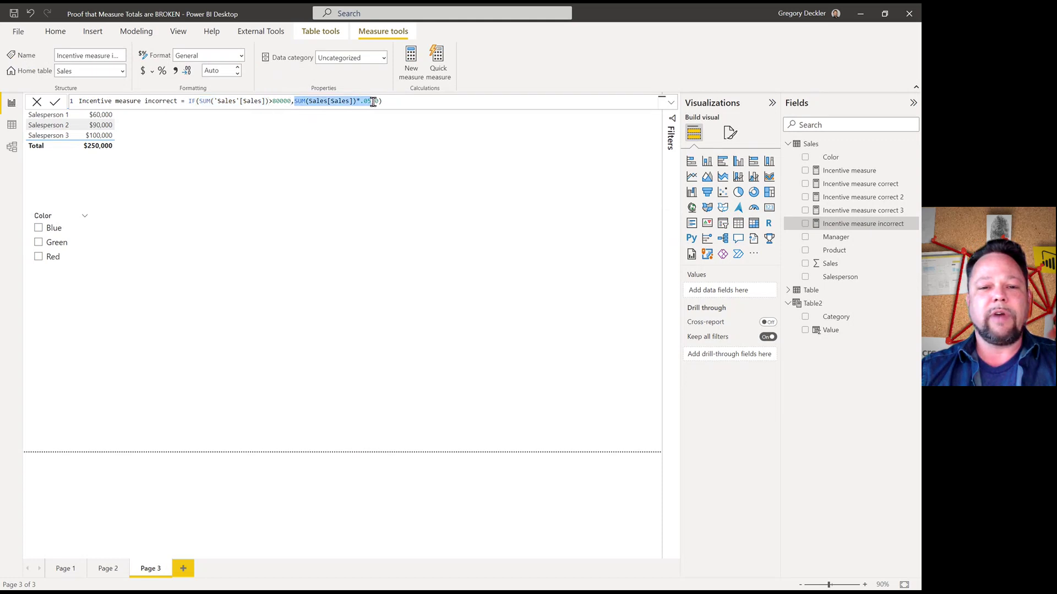
pyautogui.click(398, 102)
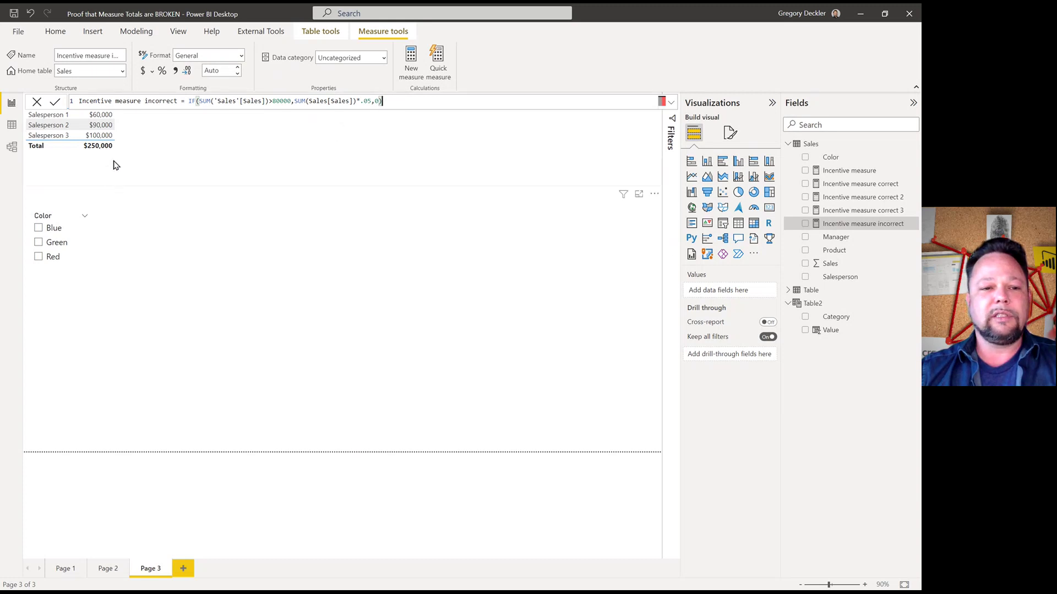
# Step: Add Incentive measure incorrect to the salesperson table: rows 0.00, 4,500.00, 5,000.00, total 12,500.00
pyautogui.click(234, 184)
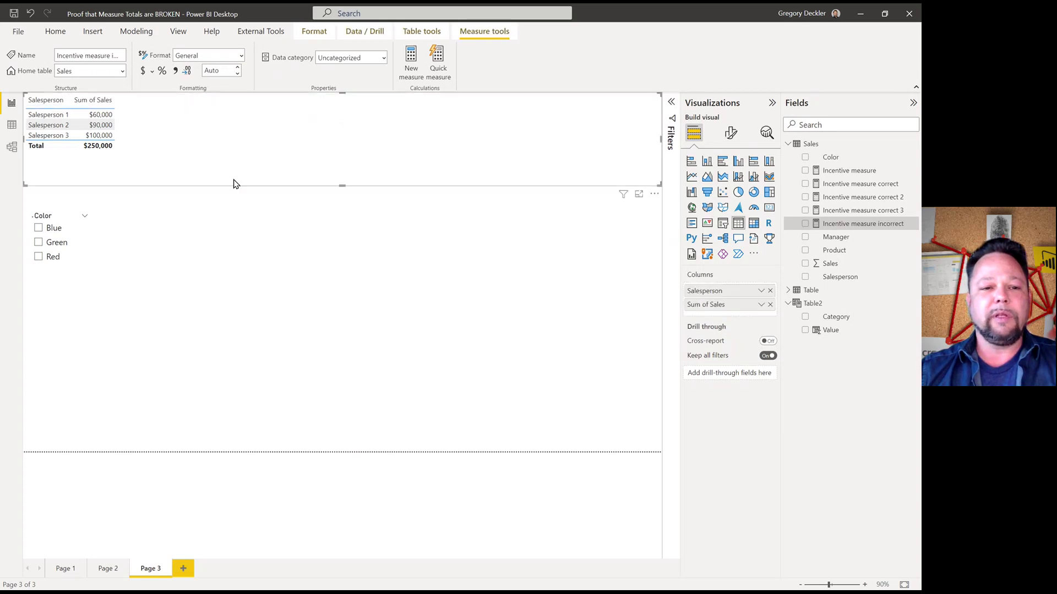
pyautogui.click(805, 224)
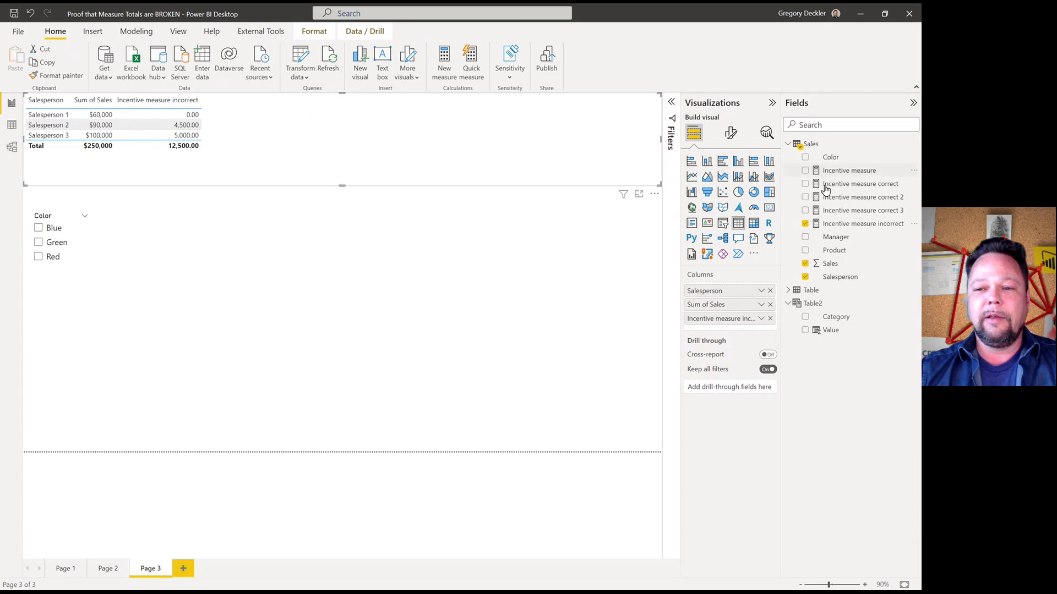
# Step: Review the Incentive measure correct formula and add it to the table, with rows totalling 9,500.00
pyautogui.click(847, 184)
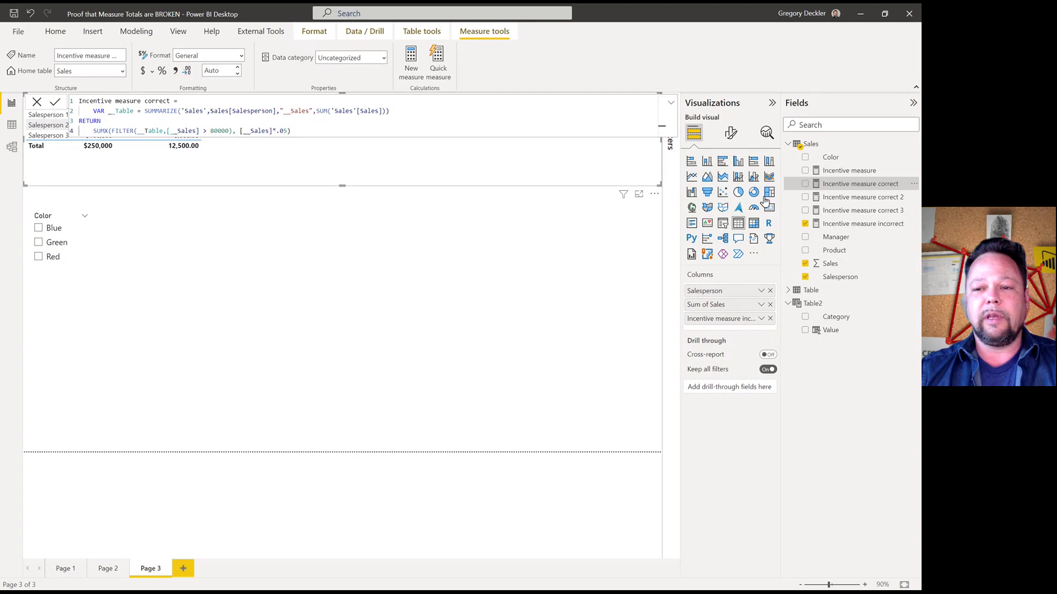
pyautogui.click(803, 184)
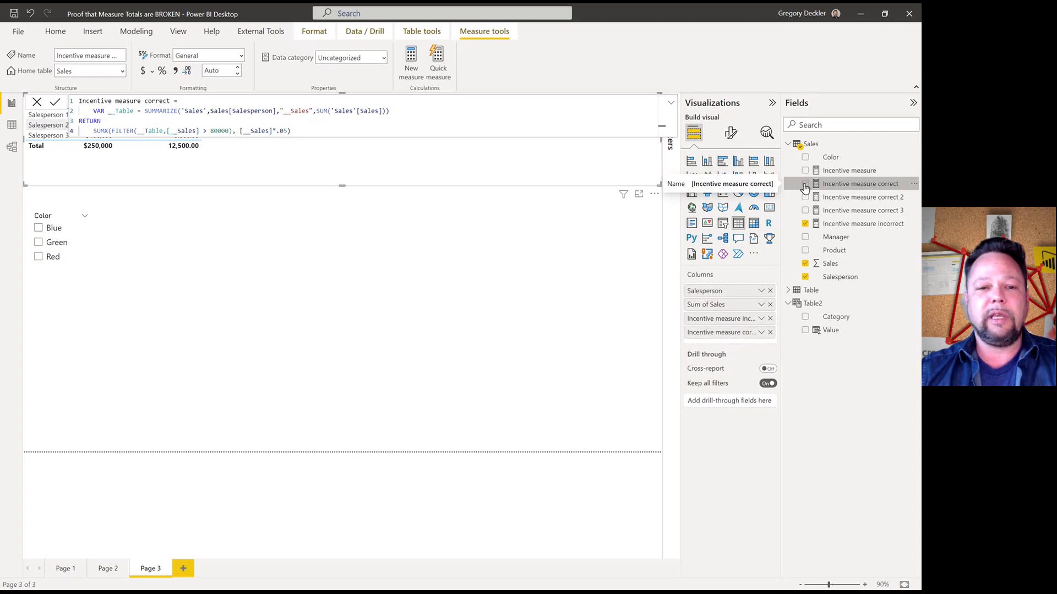
pyautogui.click(405, 219)
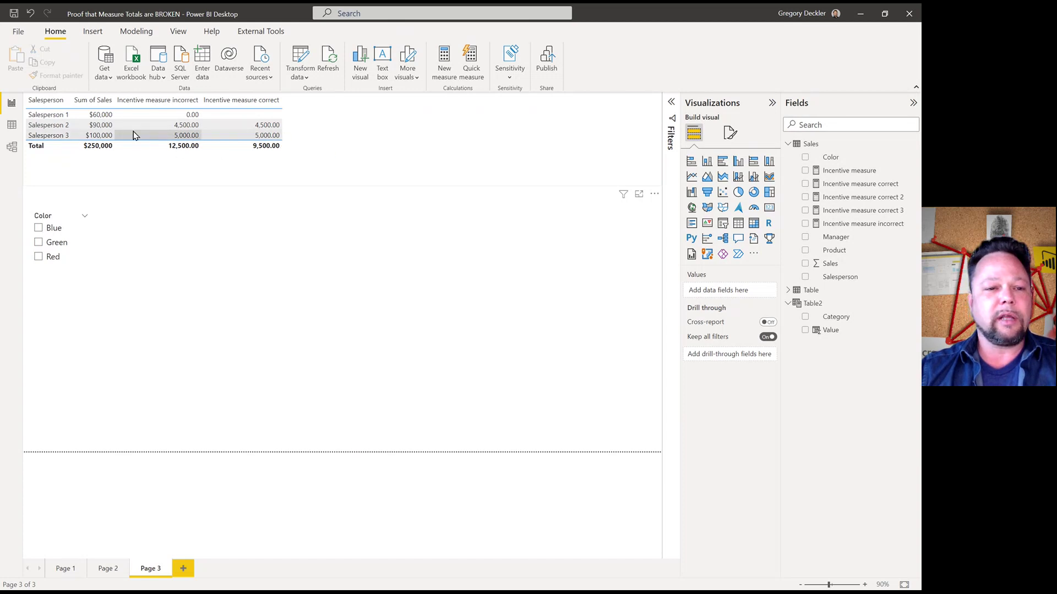
# Step: Add the Product field to the table's Columns, splitting it into five salesperson-product rows
pyautogui.click(265, 183)
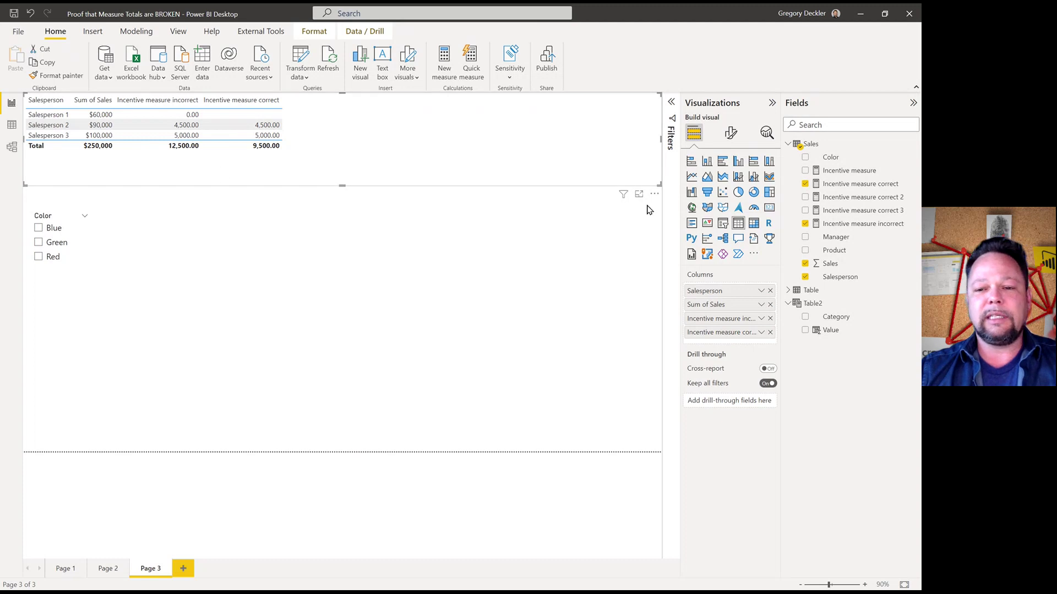
pyautogui.moveTo(826, 262); pyautogui.dragTo(736, 307)
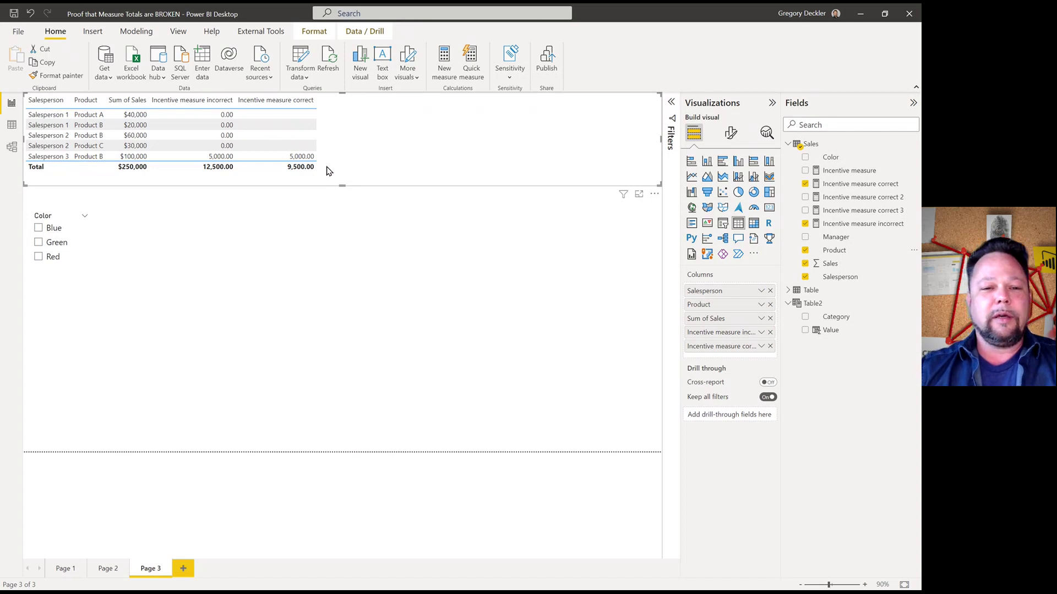
# Step: Review the Incentive measure correct 2 formula and add it as a column with a blank total
pyautogui.click(858, 204)
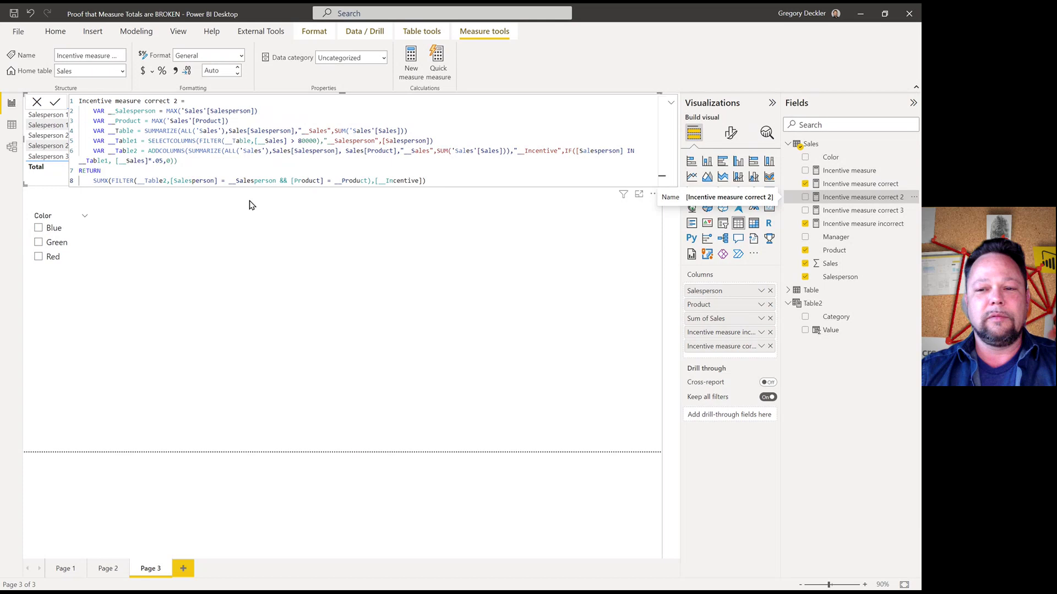
pyautogui.click(806, 199)
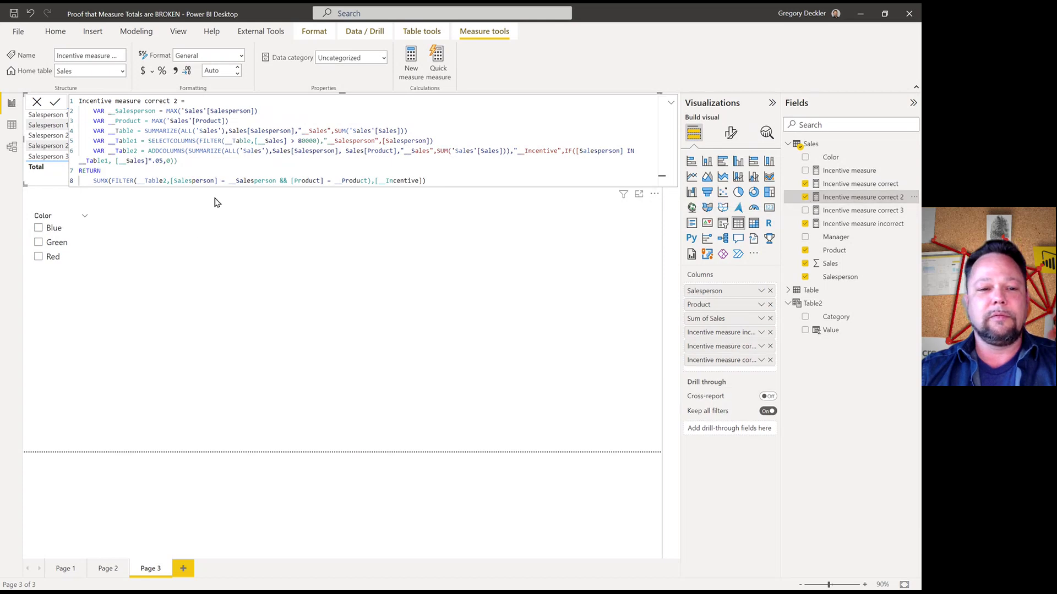
pyautogui.click(290, 233)
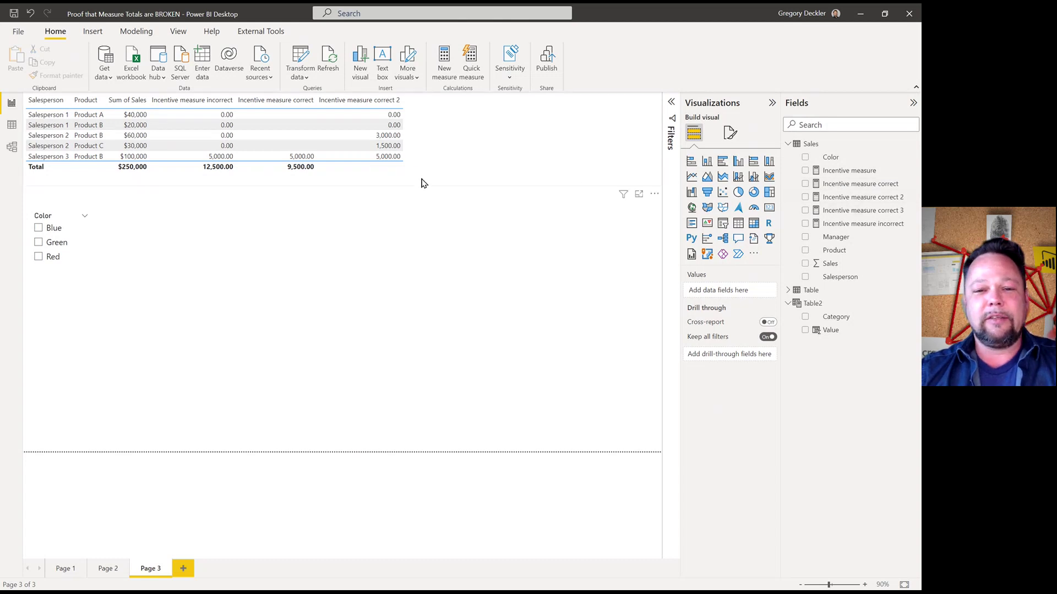
# Step: Review the Incentive measure correct 3 formula and add it to the table, totalling 9,500.00
pyautogui.click(421, 183)
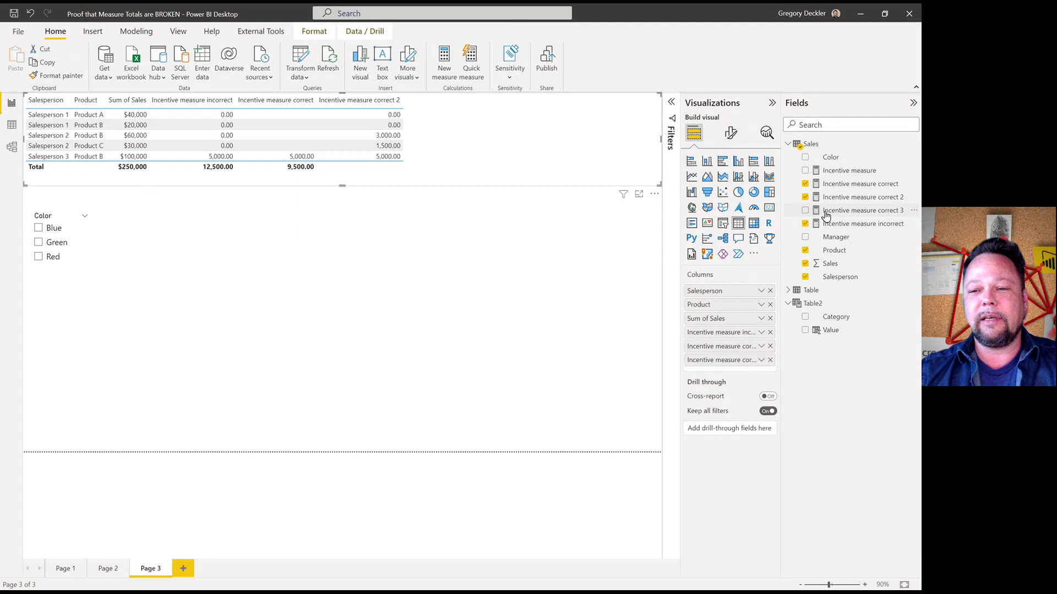
pyautogui.click(847, 214)
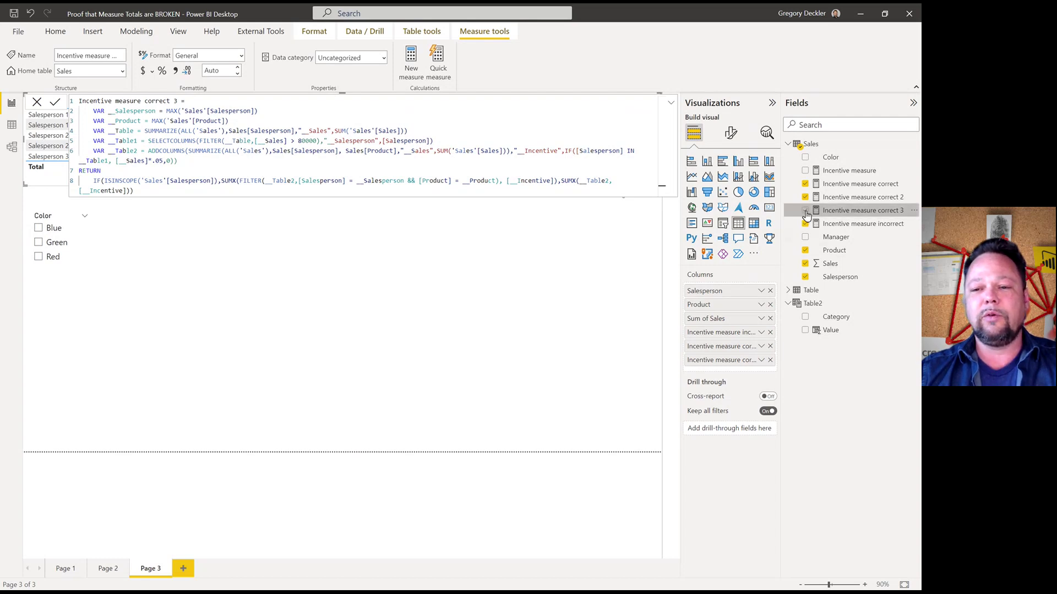
pyautogui.click(806, 211)
pyautogui.click(423, 194)
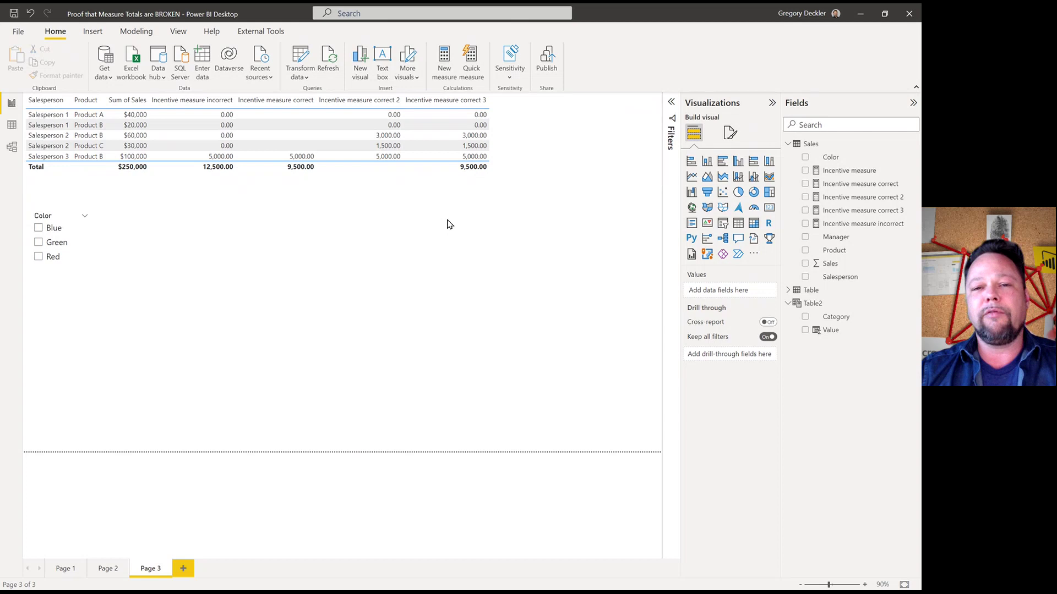
# Step: Filter the Color slicer to Red and display the Incentive measure's SUMX over ALLSELECTED(Sales) formula
pyautogui.click(39, 257)
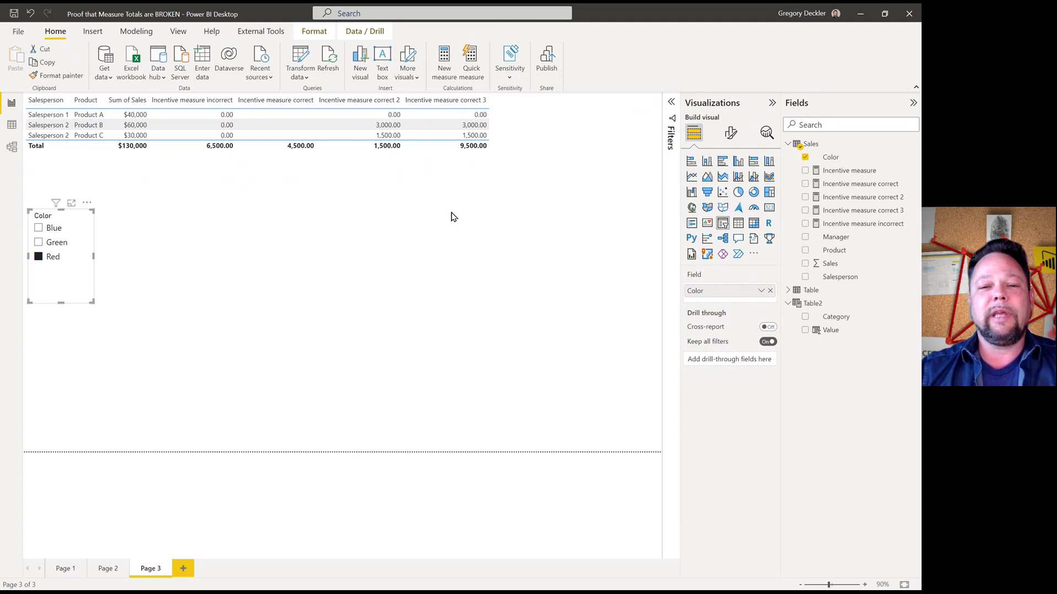
pyautogui.click(513, 185)
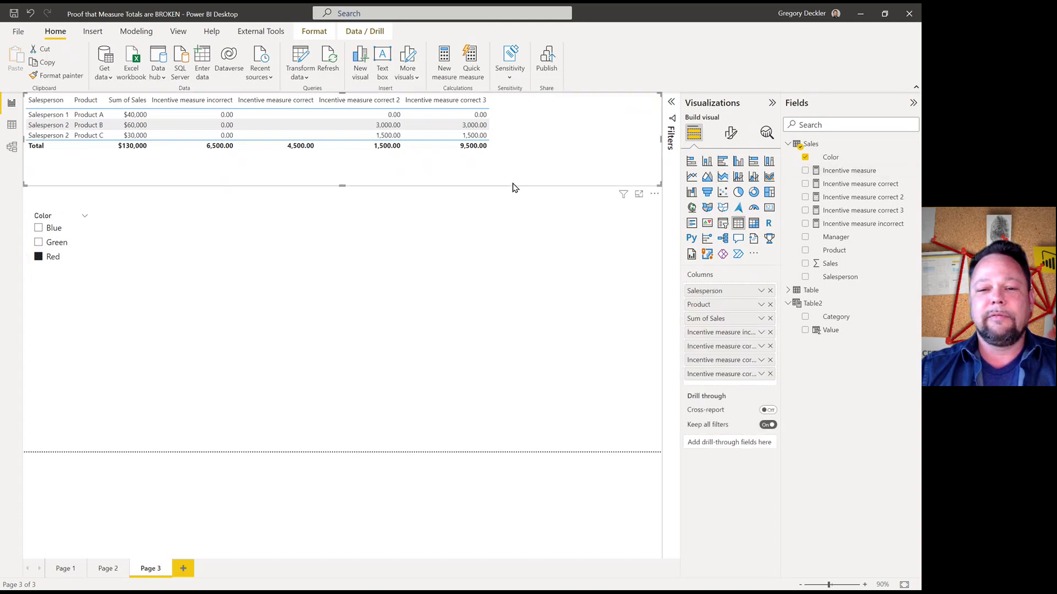
pyautogui.click(849, 170)
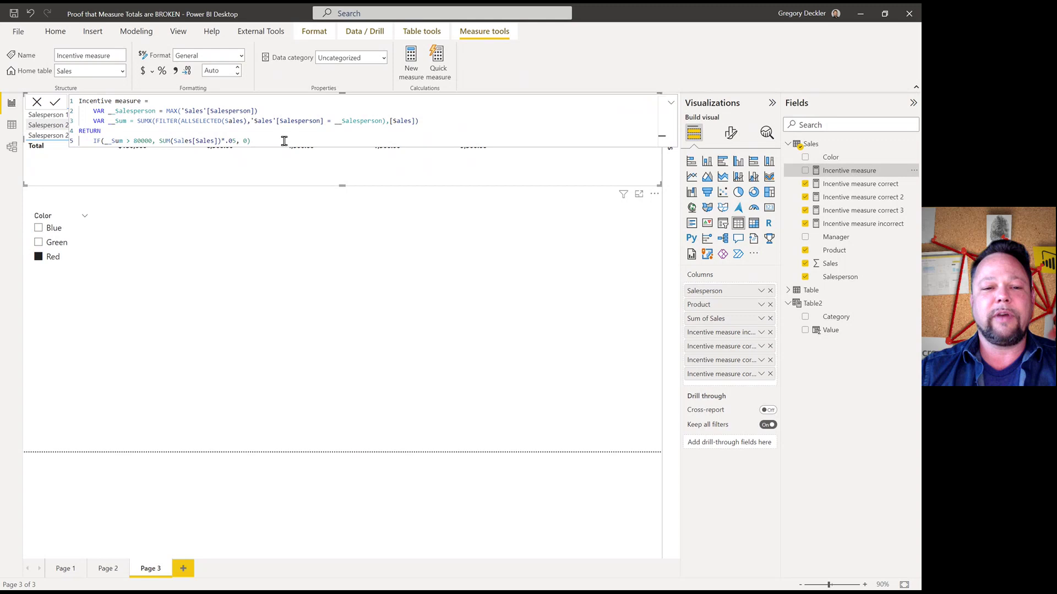
# Step: Add Incentive measure to the table, then clear the Red slicer filter so it totals 12,500.00
pyautogui.click(805, 171)
pyautogui.click(475, 221)
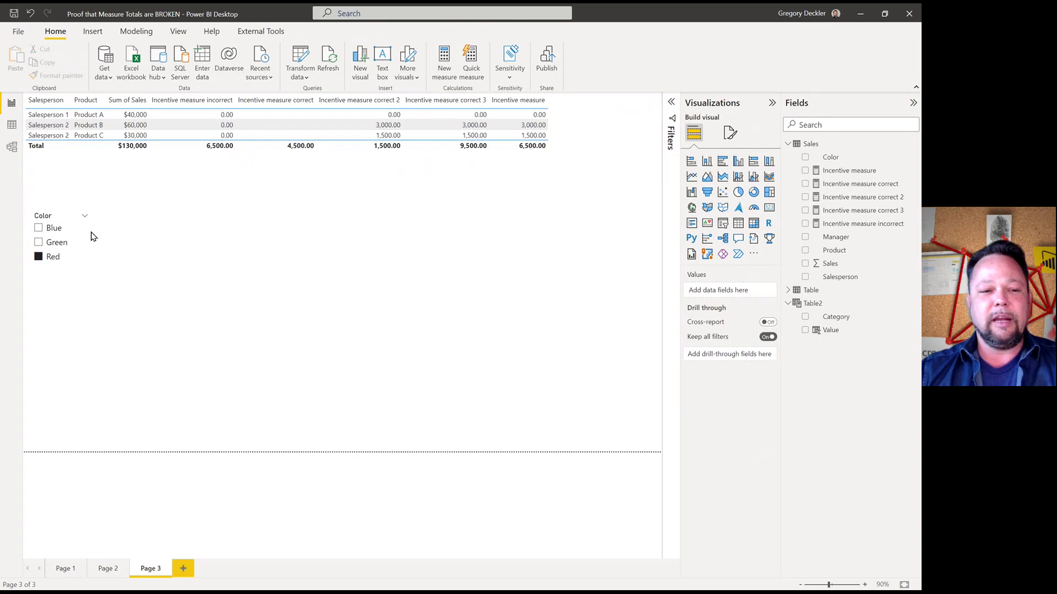
pyautogui.click(38, 256)
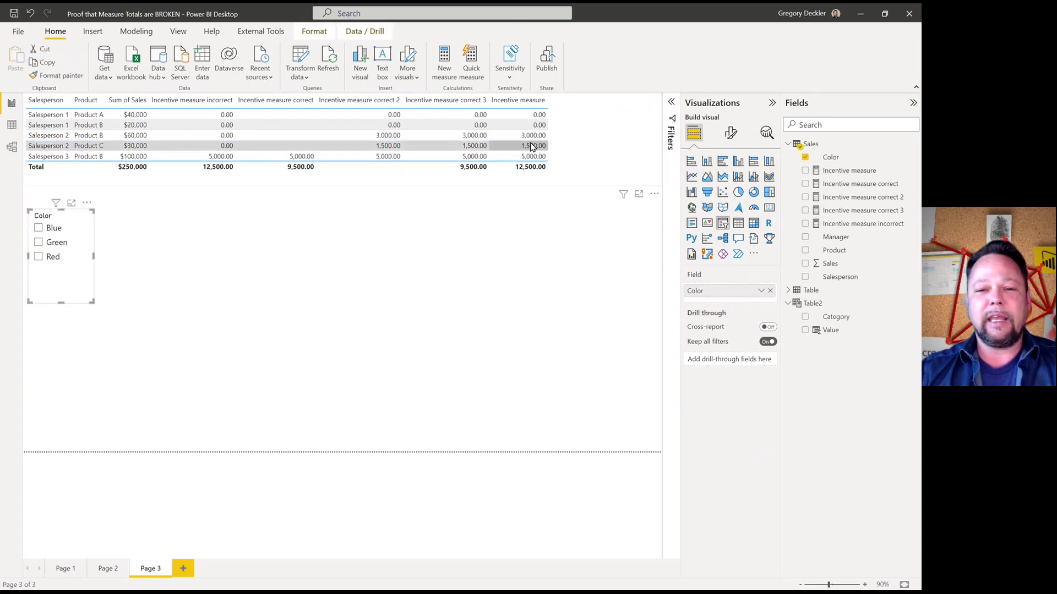